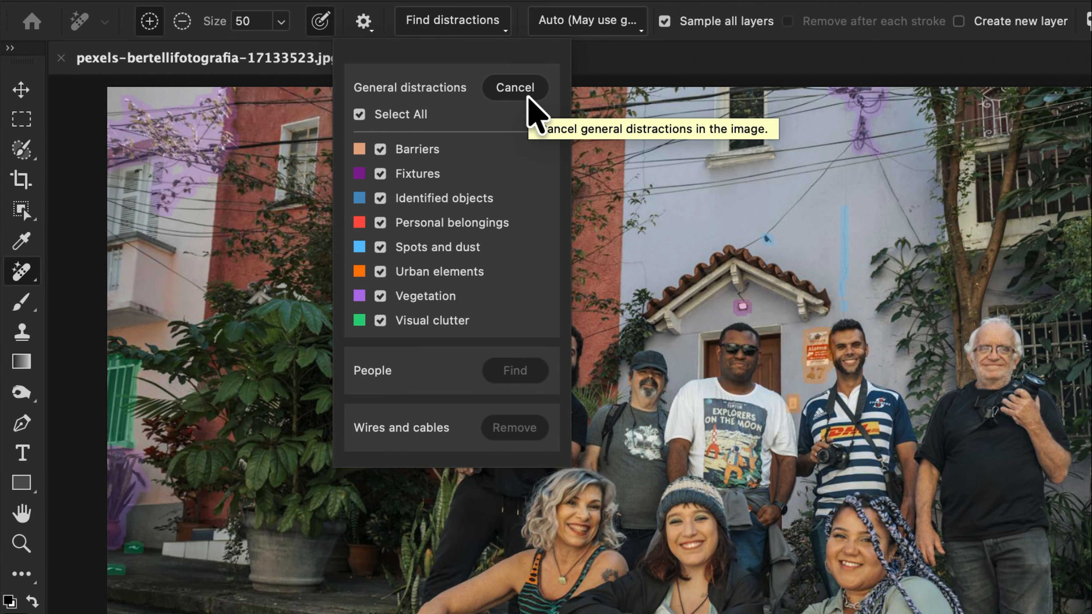
- Remove all detected general distractions, along with the wires and cables, from the street group photo
scroll(529, 97, "right", 3)
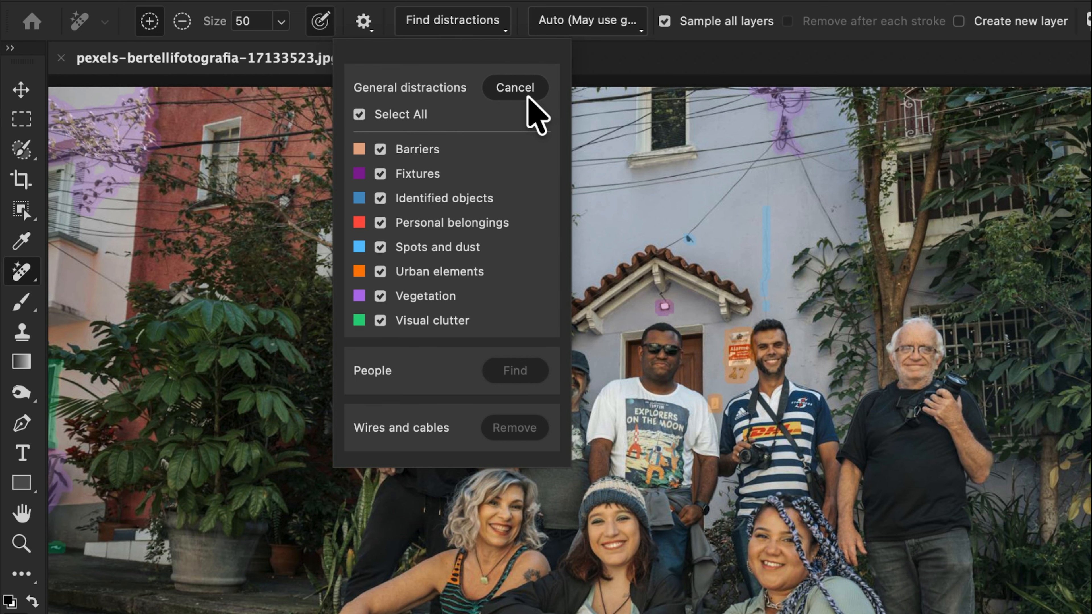
scroll(511, 239, "down", 5)
scroll(511, 239, "up", 8)
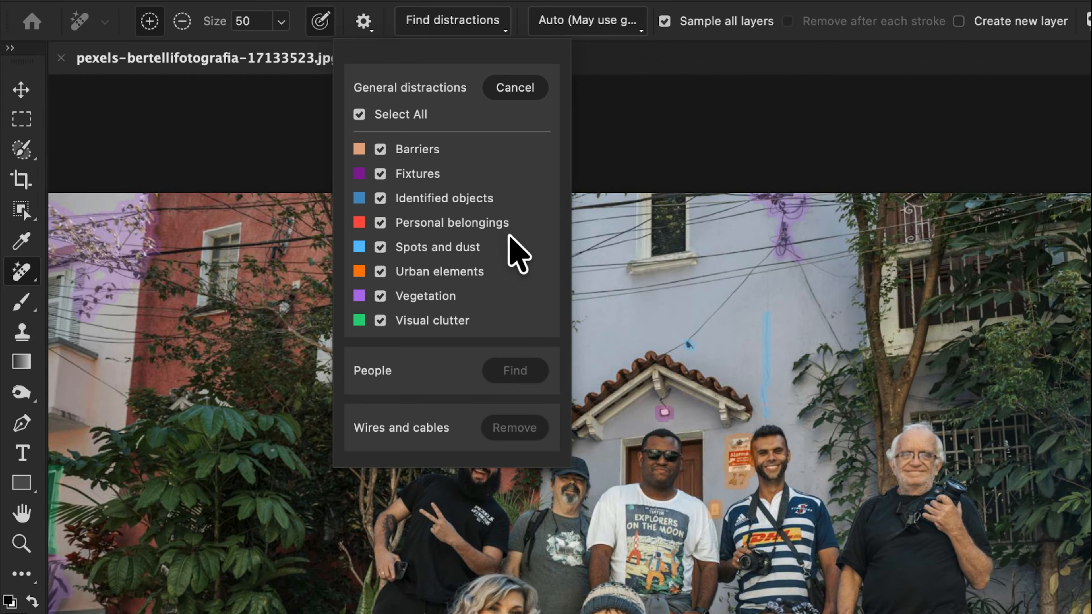
scroll(695, 285, "left", 15)
scroll(695, 285, "right", 10)
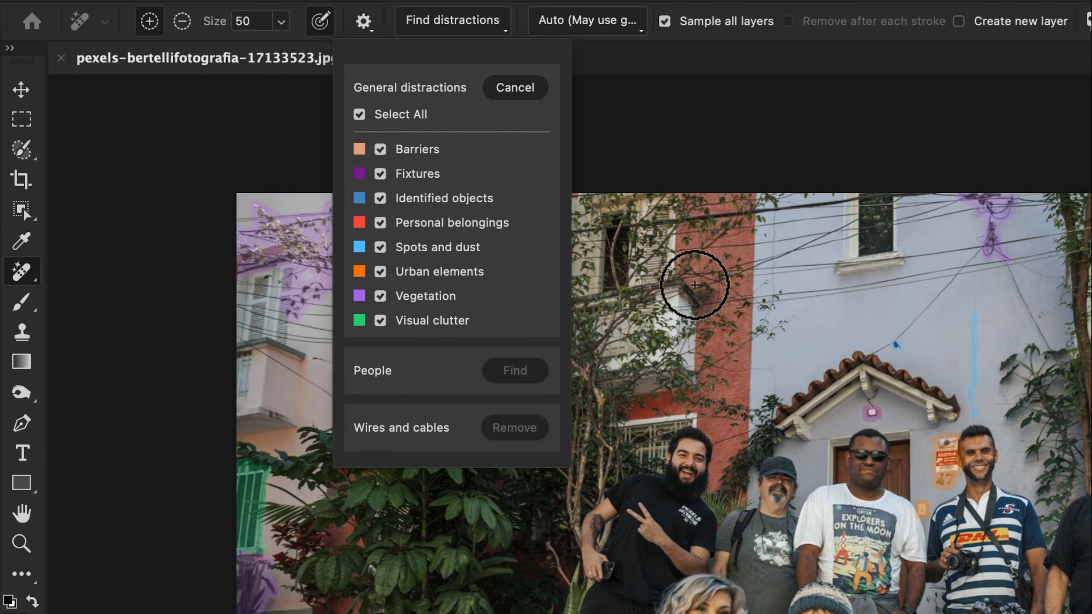
scroll(695, 285, "right", 3)
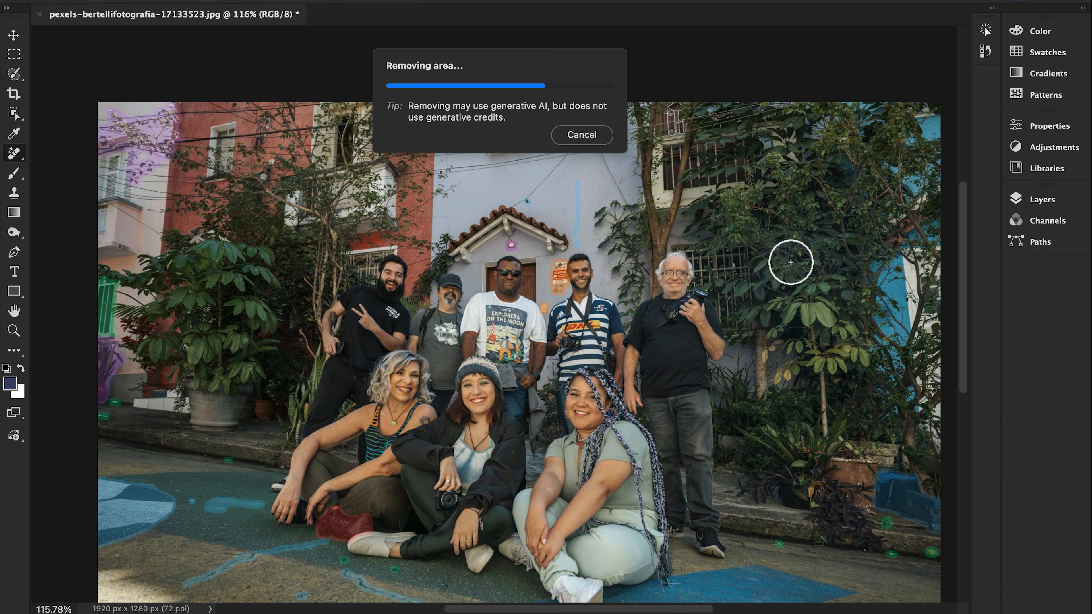
left_click(335, 107)
left_click_drag(687, 239, 667, 186)
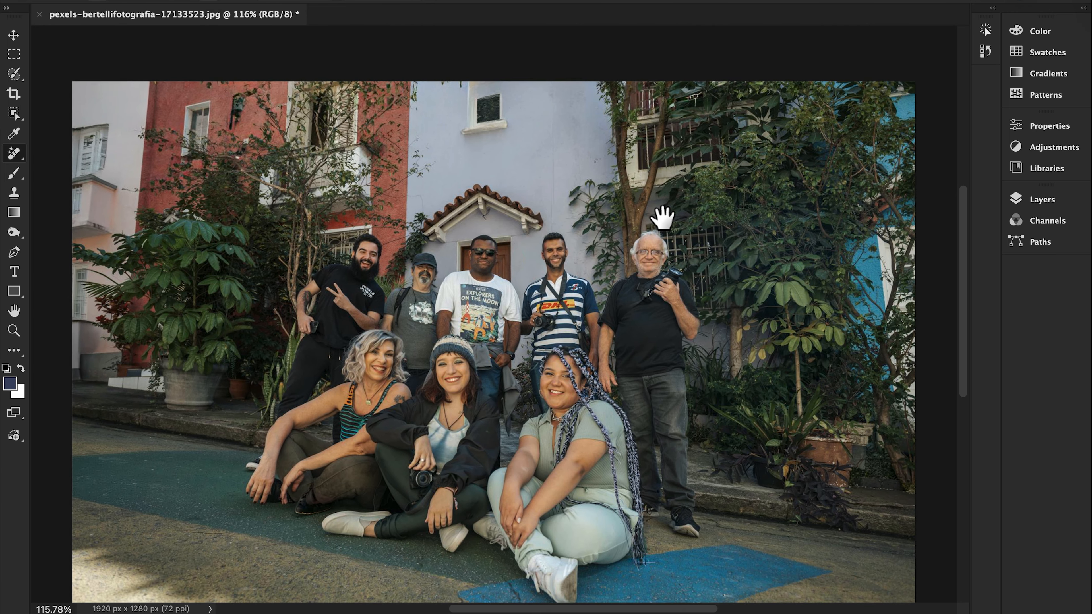
key("v")
left_click_drag(519, 203, 512, 195)
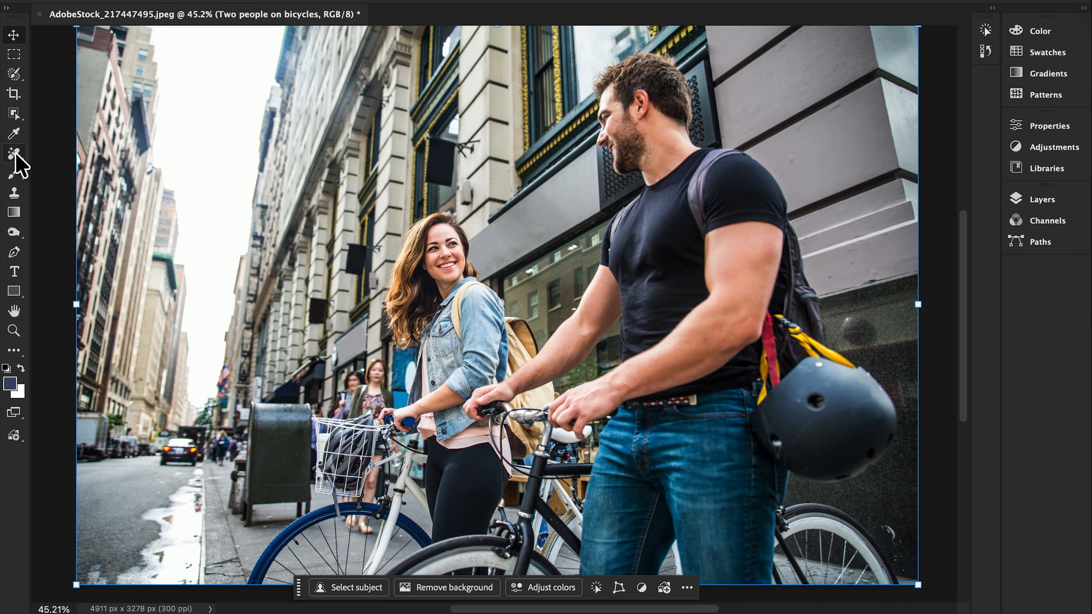
- Use the Remove tool to find and remove all general distractions and background people from the bicycle photo
right_click(14, 154)
left_click(56, 151)
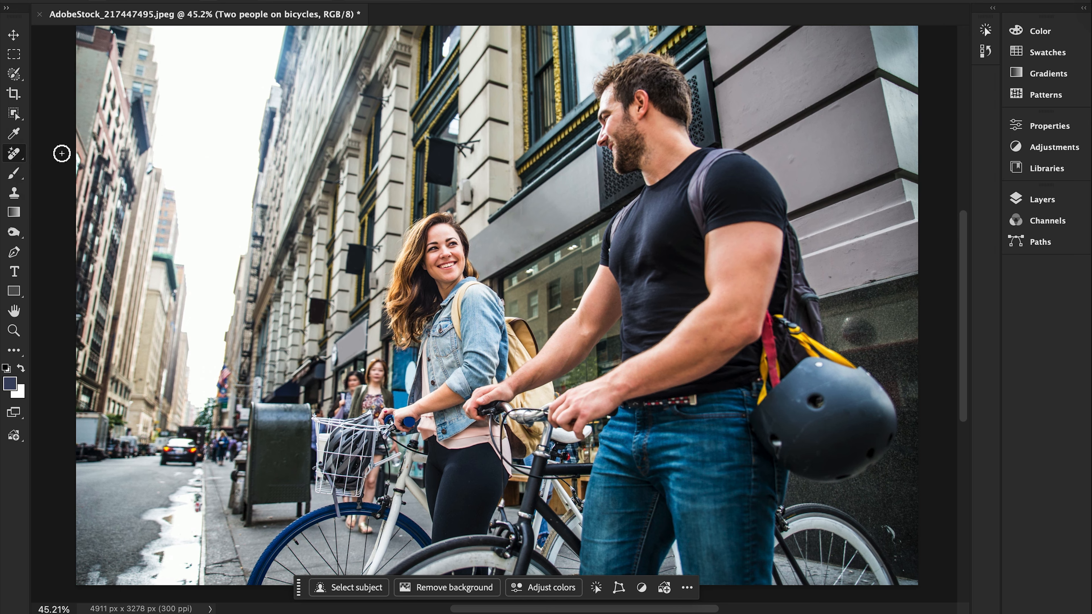
left_click(321, 1)
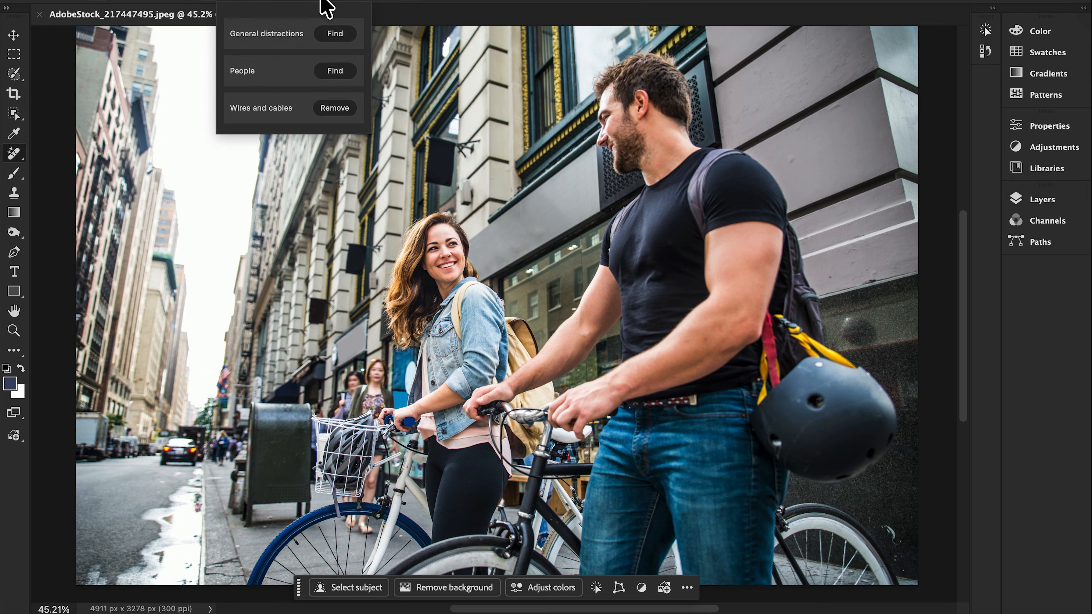
left_click(335, 34)
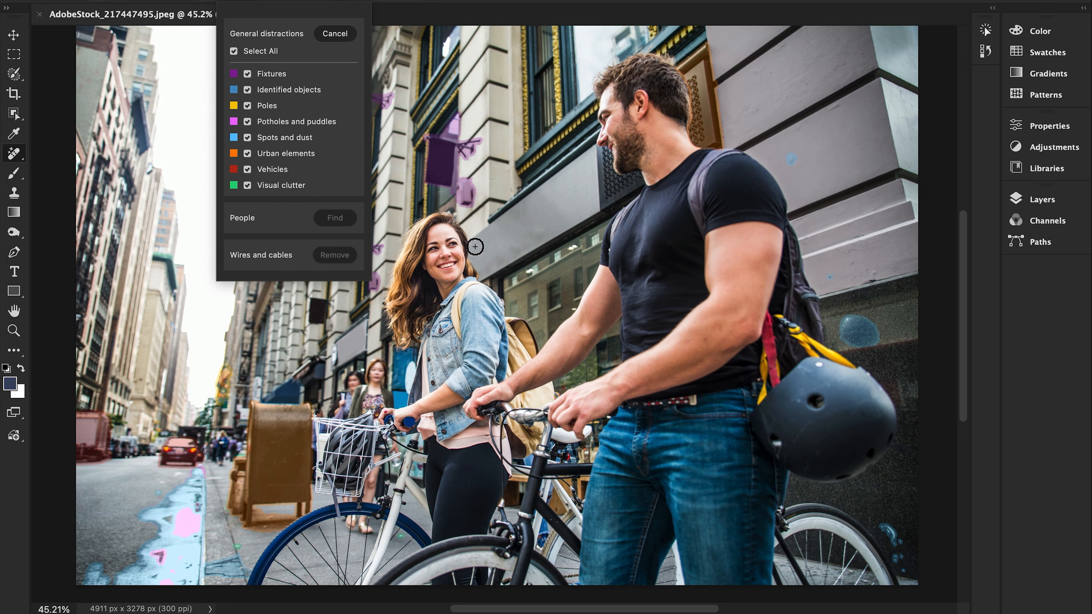
key("Return")
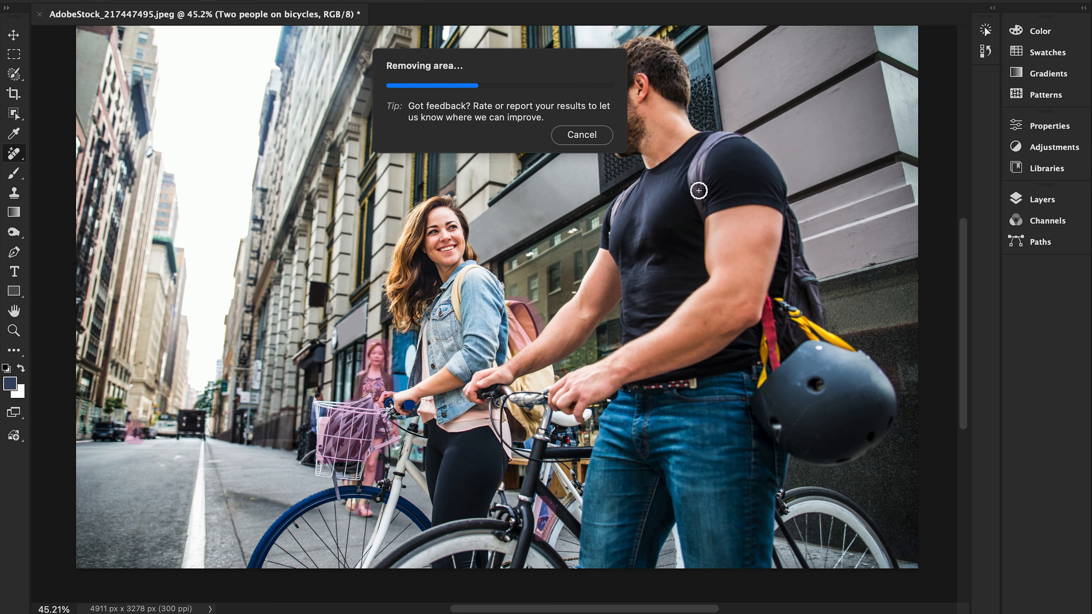
- Toggle the visibility of the "Two people on bicycles" layer to compare the cleaned photo with the original
left_click(1034, 205)
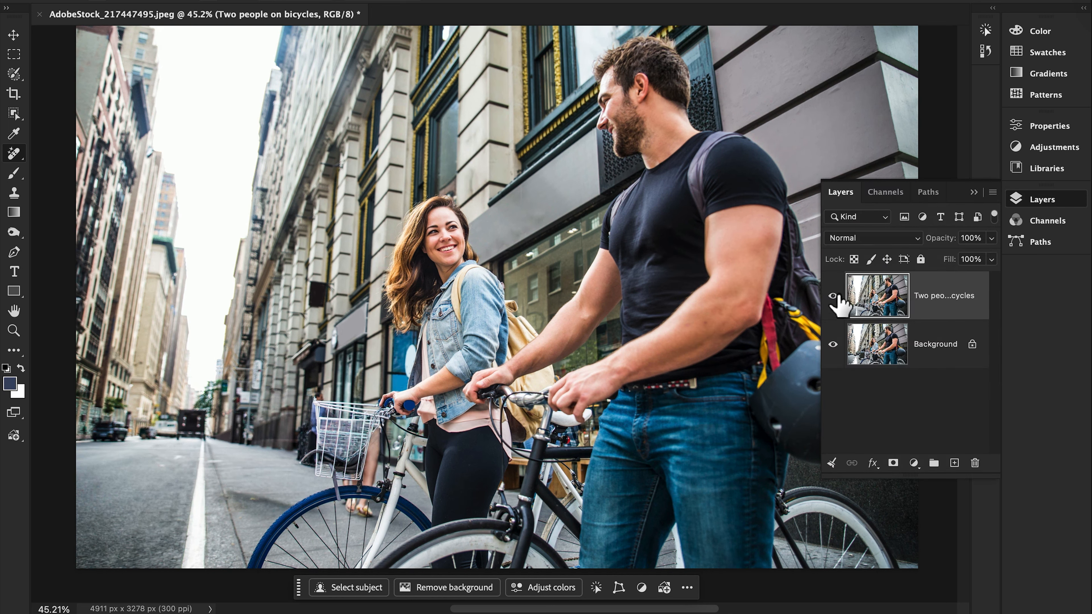
left_click(833, 296)
left_click(833, 296)
left_click(833, 296)
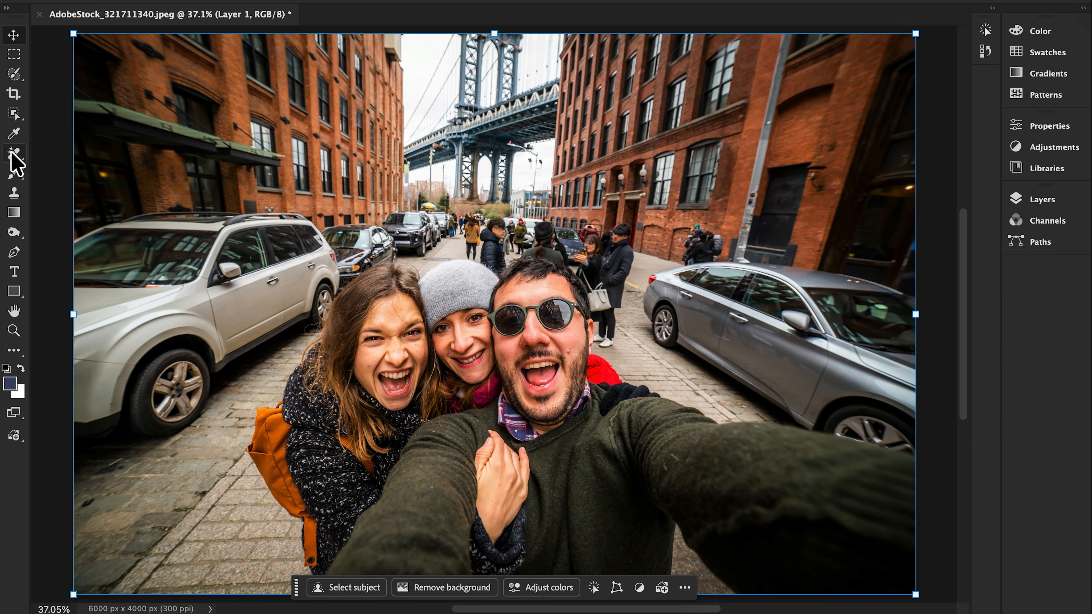
- Use the Remove tool to find and remove every category of general distractions from the selfie photo
left_click(13, 153)
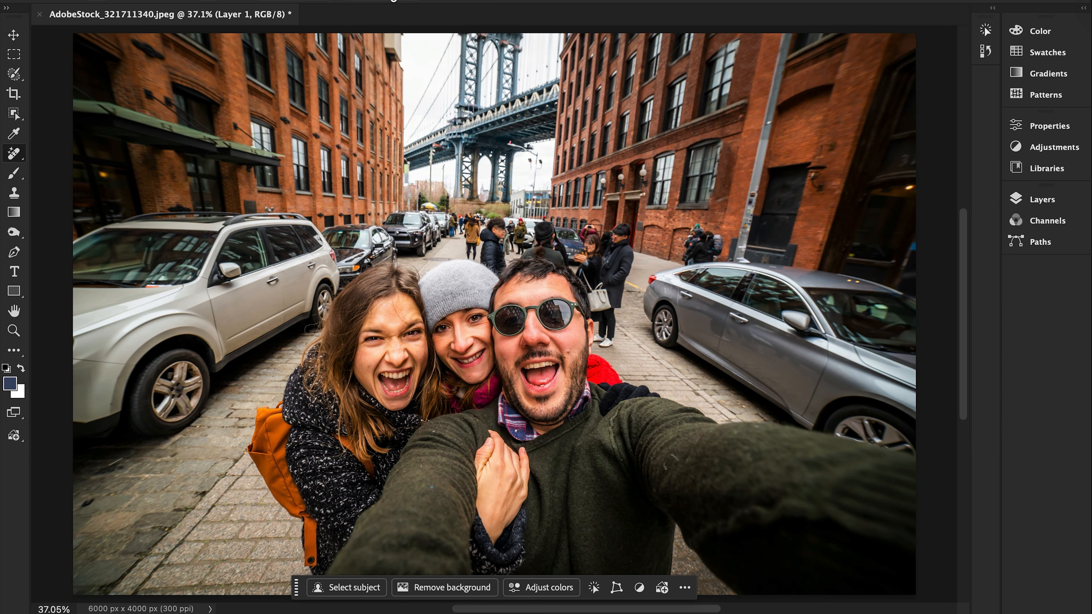
left_click(335, 4)
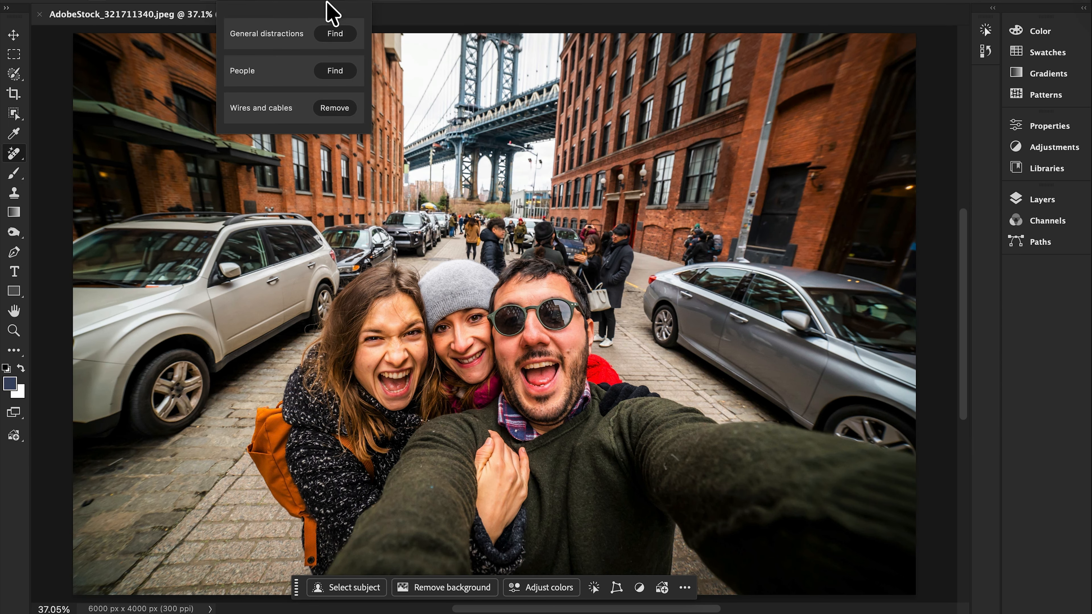
left_click(335, 34)
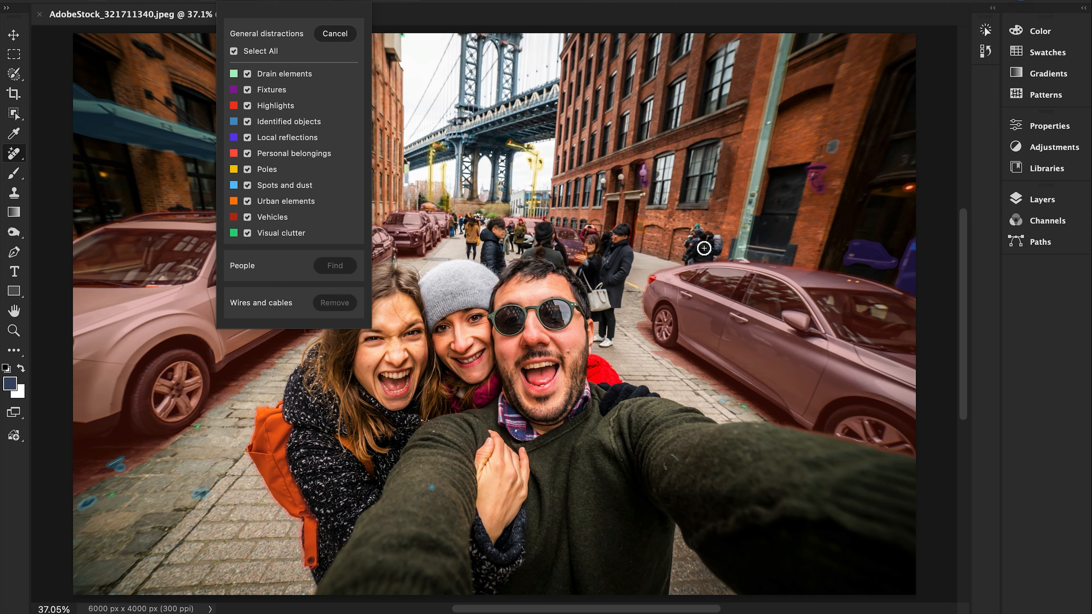
left_click(773, 2)
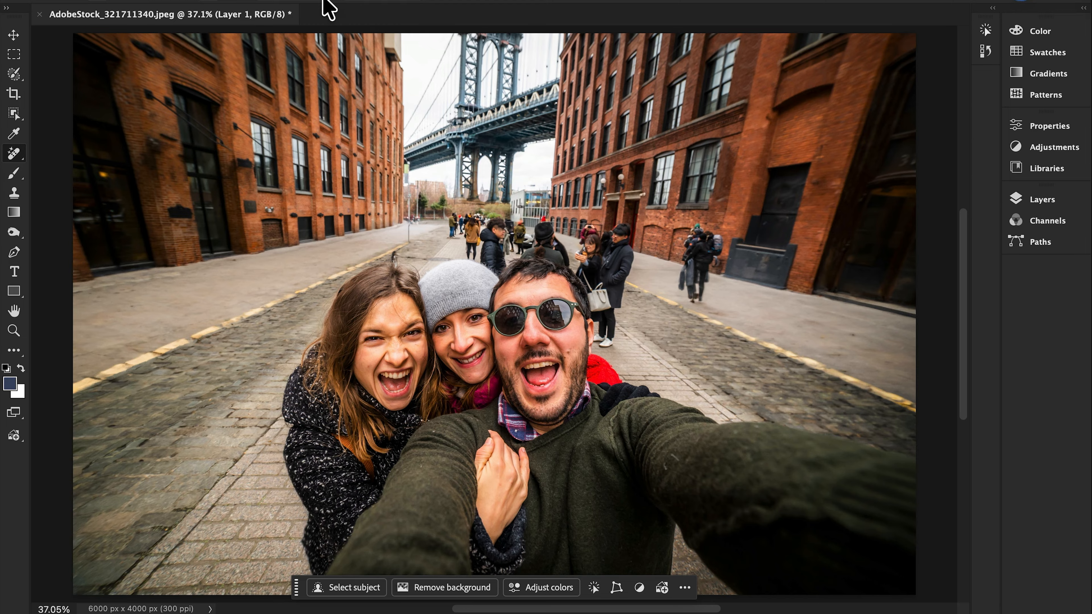
- Set the removal mode to Generative AI on, and find and remove the background people behind the three friends
left_click(414, 1)
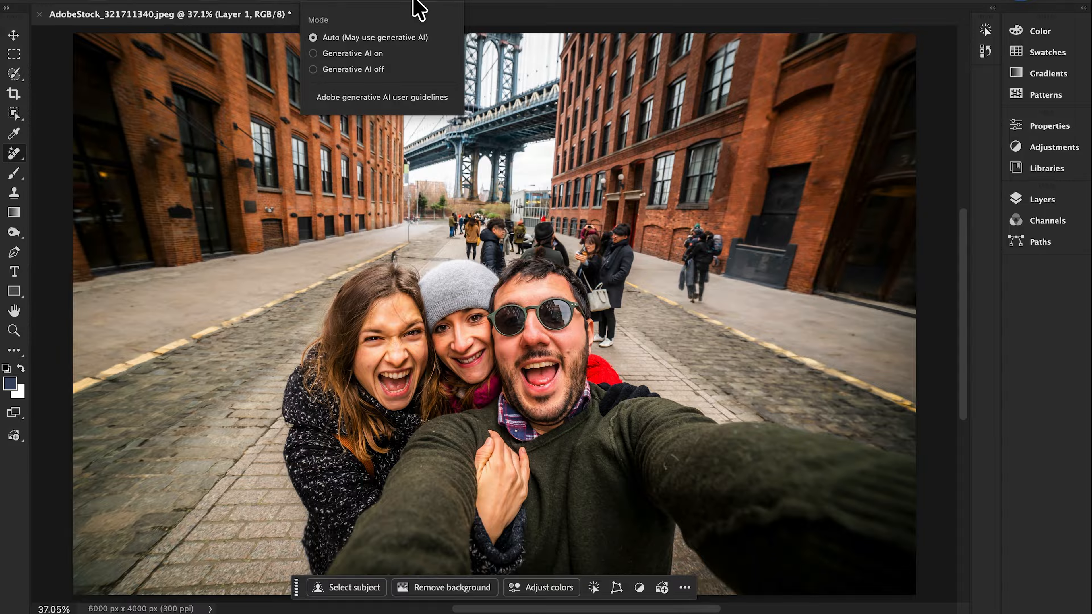
left_click(412, 1)
left_click(375, 1)
left_click(363, 54)
left_click(336, 69)
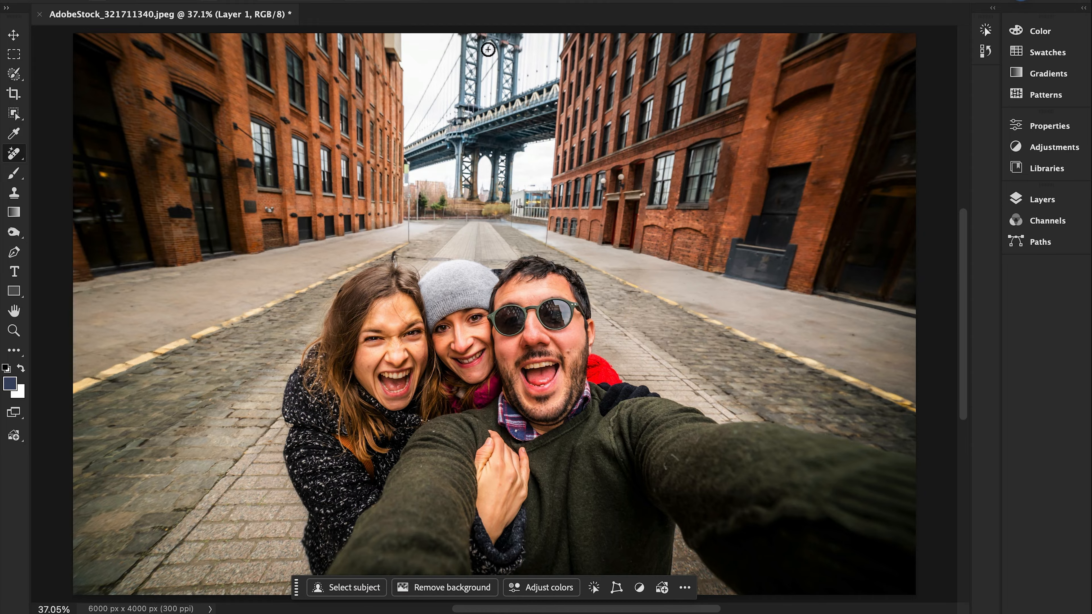
left_click(297, 1)
left_click(336, 42)
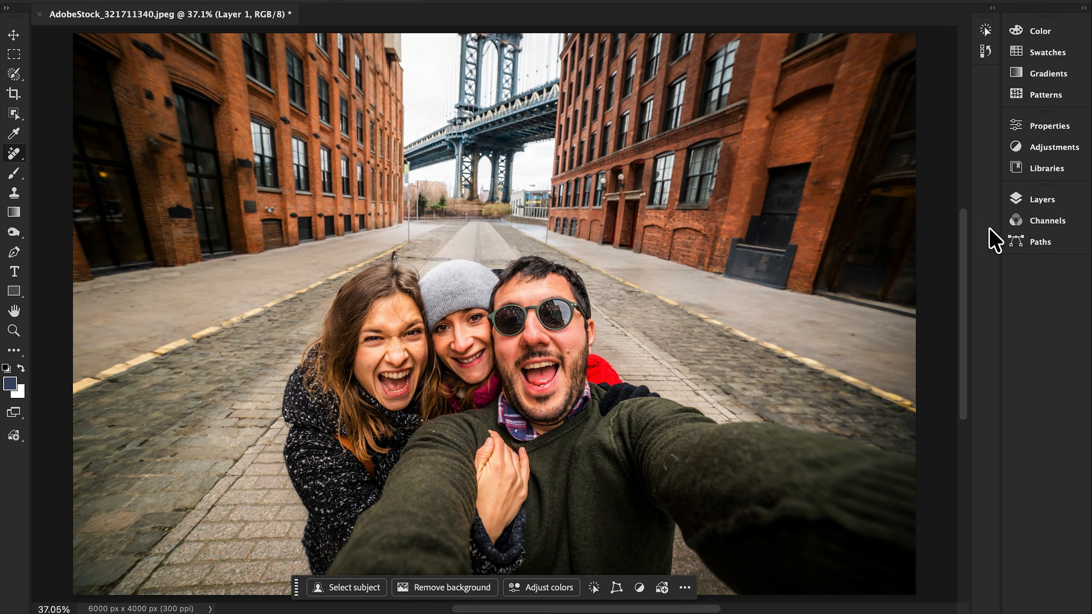
- Hide and show Layer 1 to compare the retouched selfie with the original background
left_click(1042, 203)
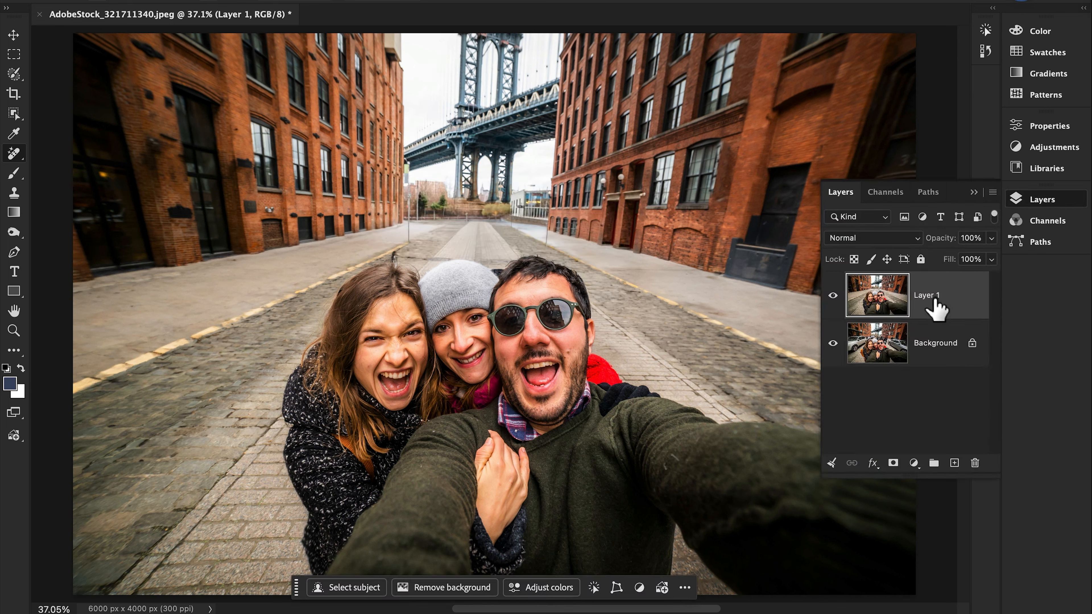
left_click(833, 296)
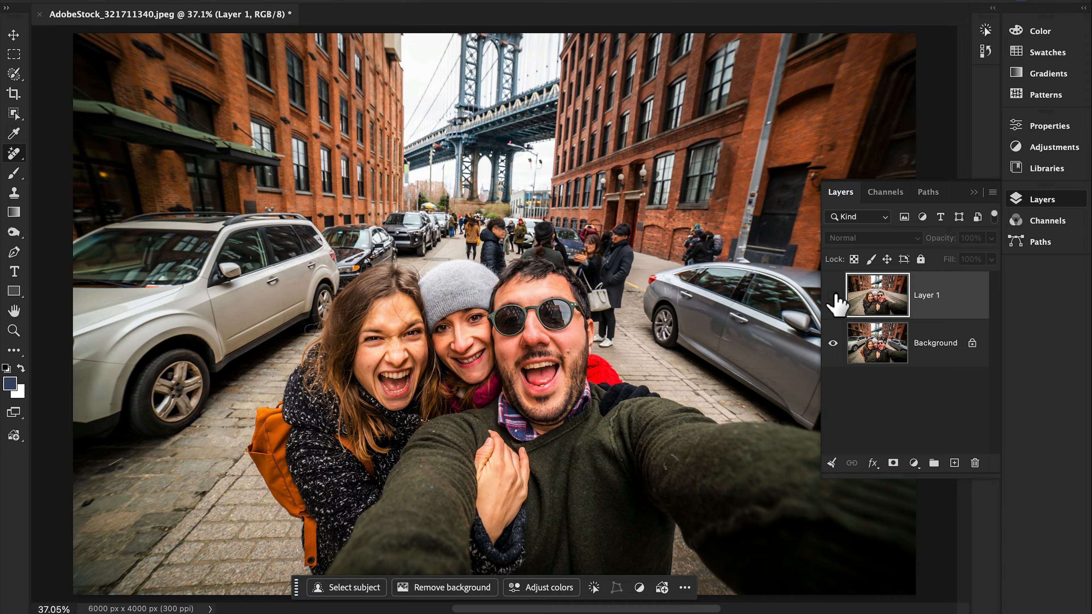
left_click(833, 297)
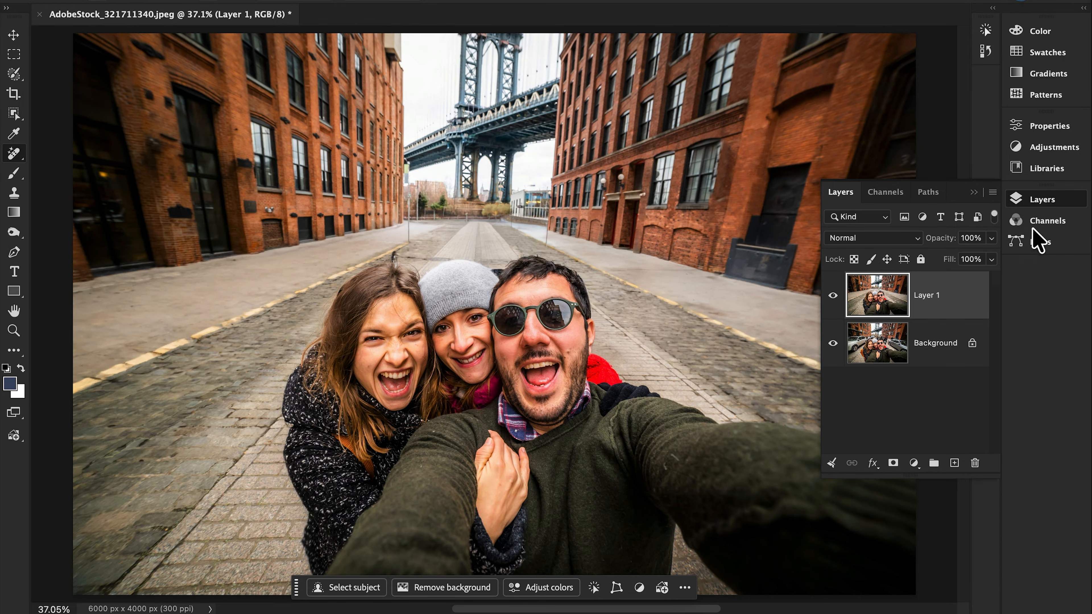
left_click(1050, 201)
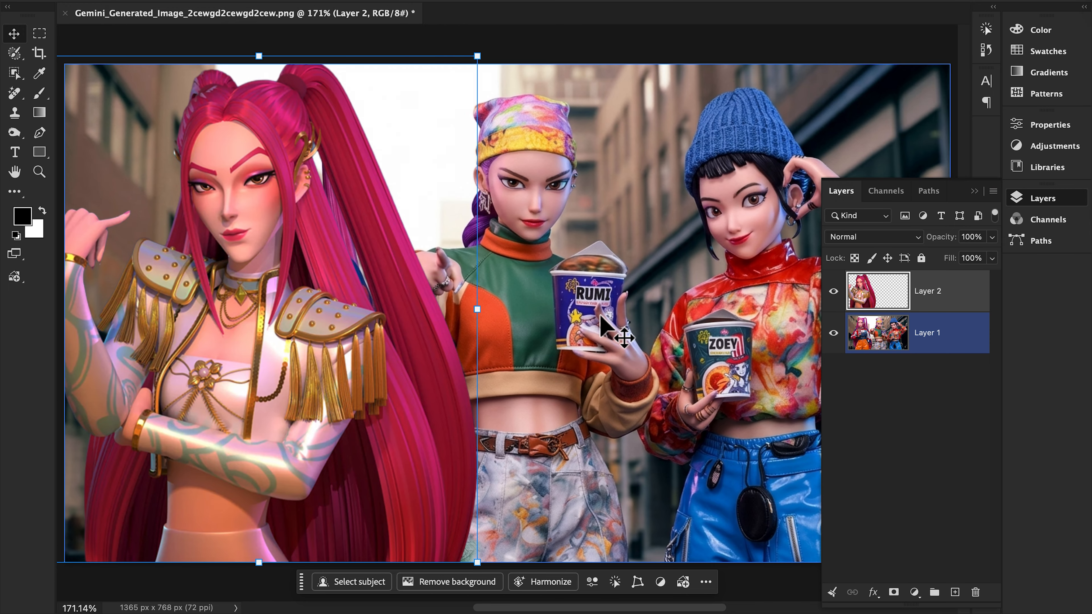
- Run Layer Cleanup on the entire document with Rename layers enabled and Delete empty layers disabled
left_click(1055, 205)
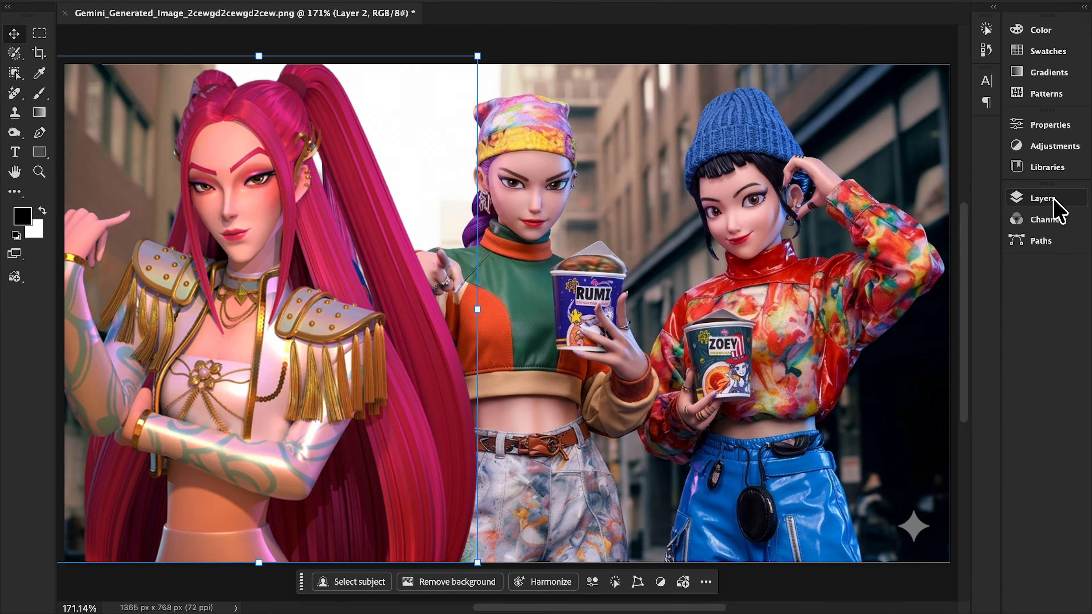
left_click(1054, 206)
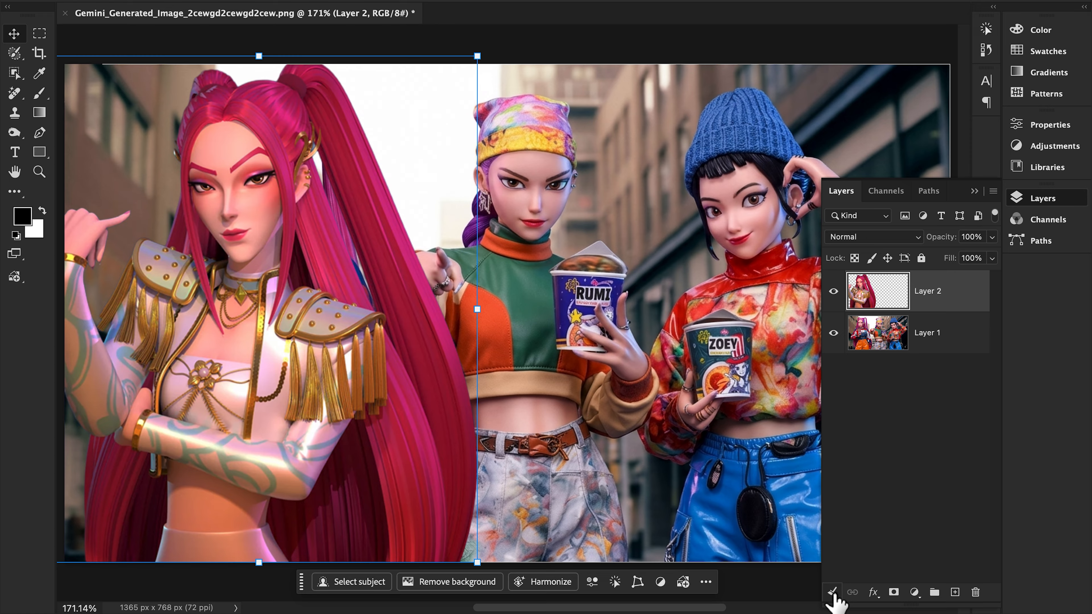
left_click(833, 594)
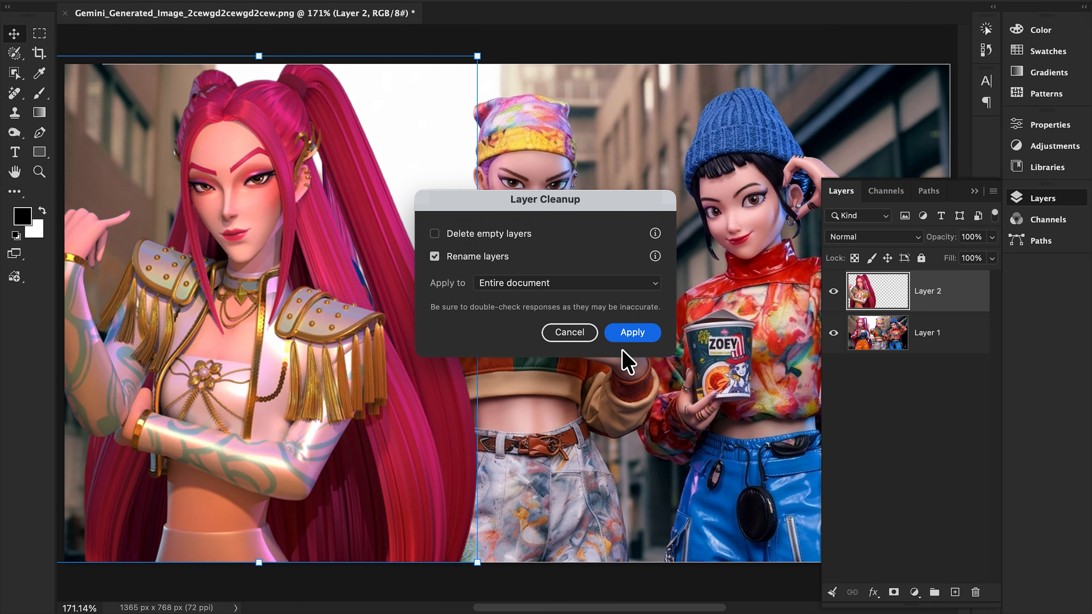
left_click(524, 284)
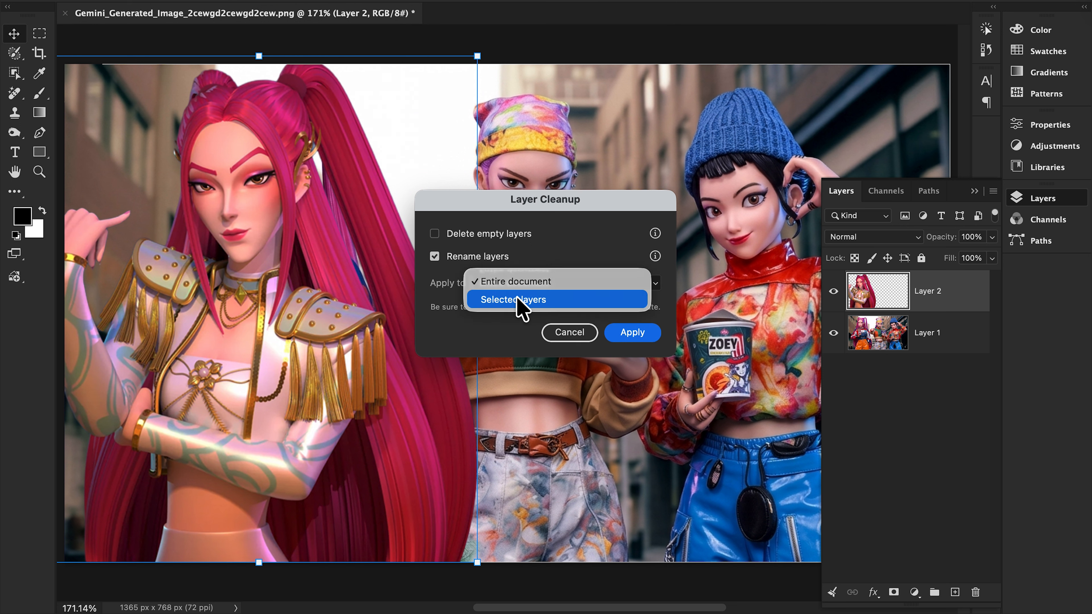
left_click(520, 284)
left_click(631, 335)
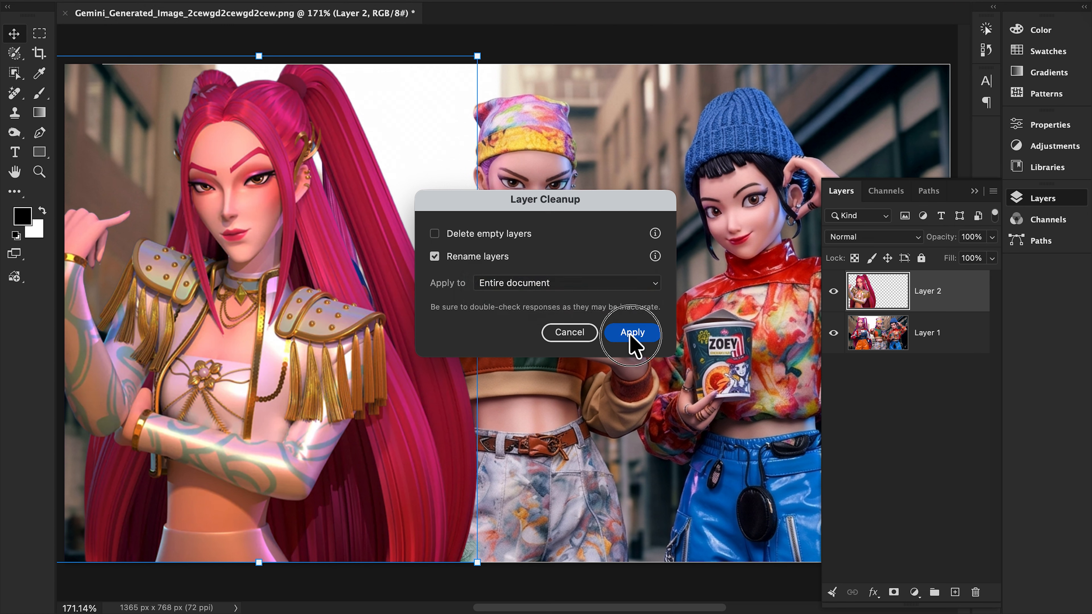